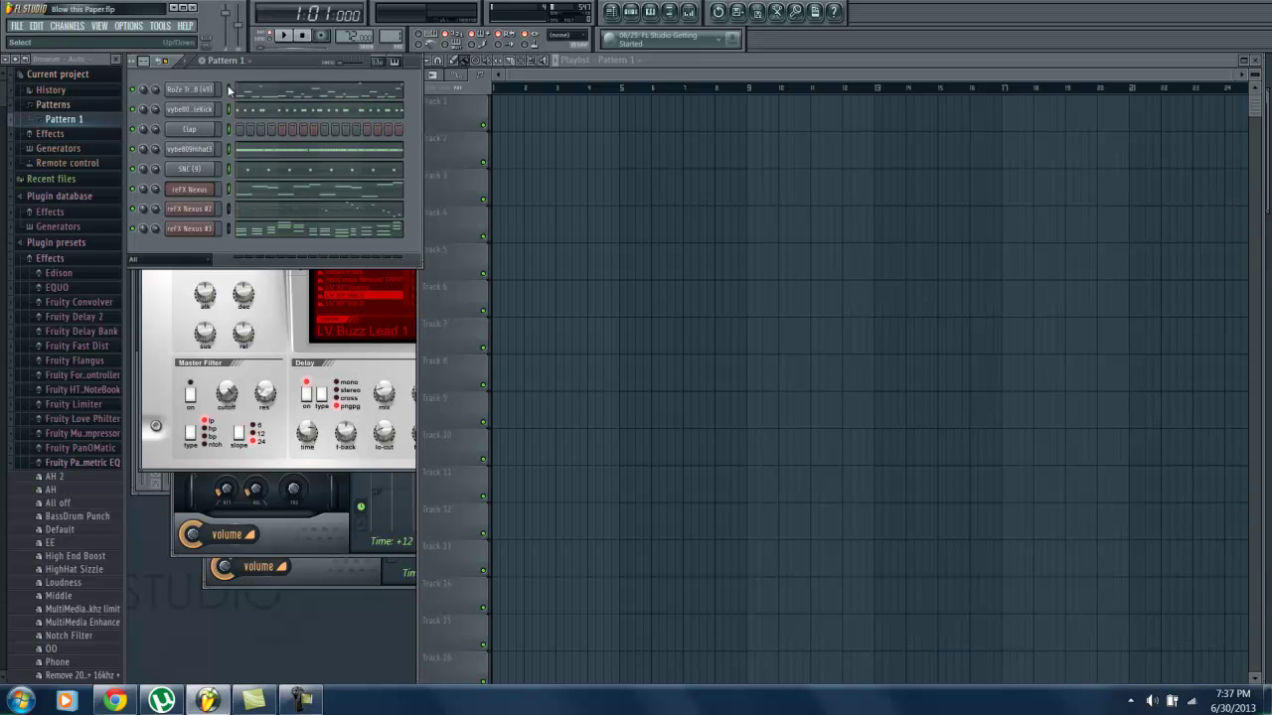
click(489, 85)
scroll(745, 94, up, 3)
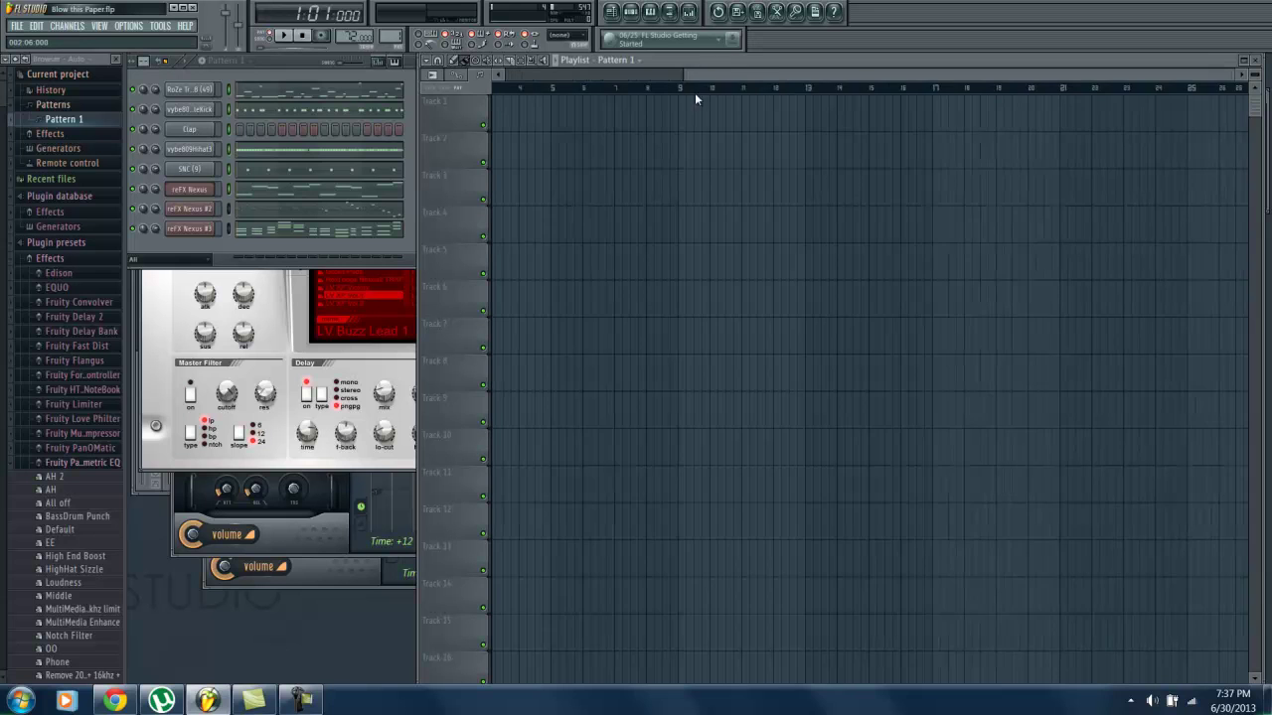
scroll(860, 100, up, 4)
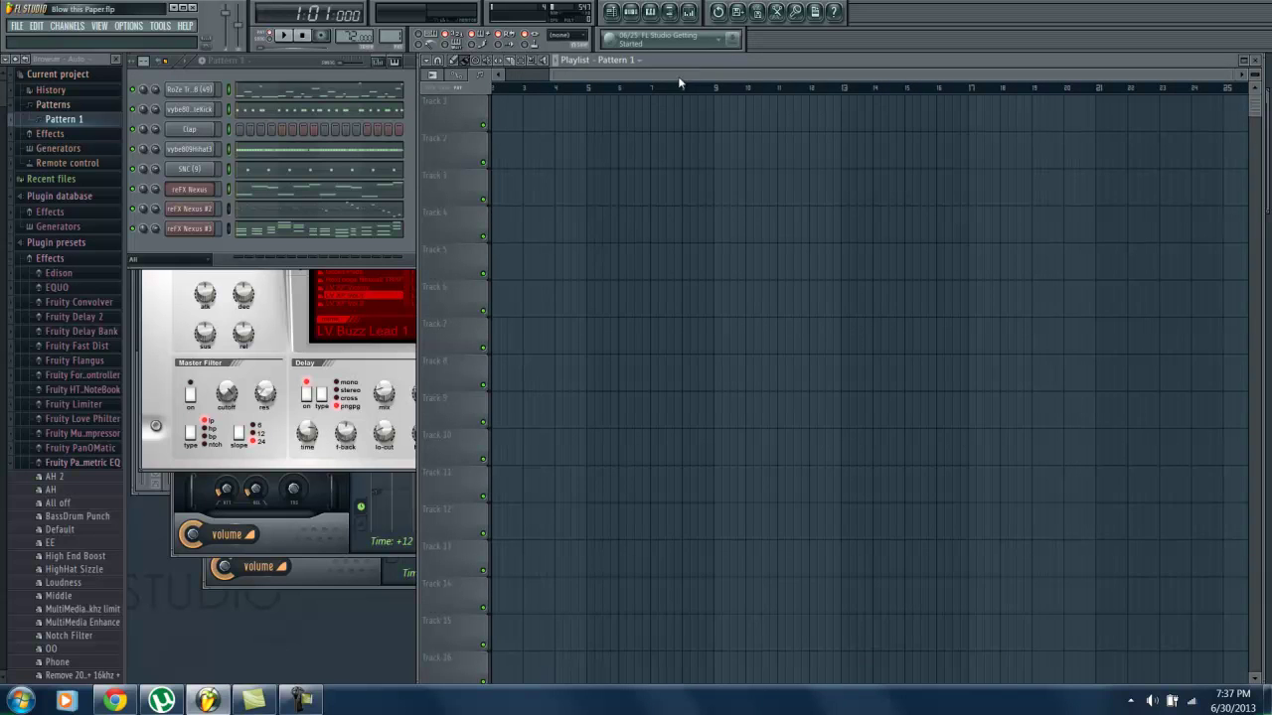
scroll(680, 83, down, 1)
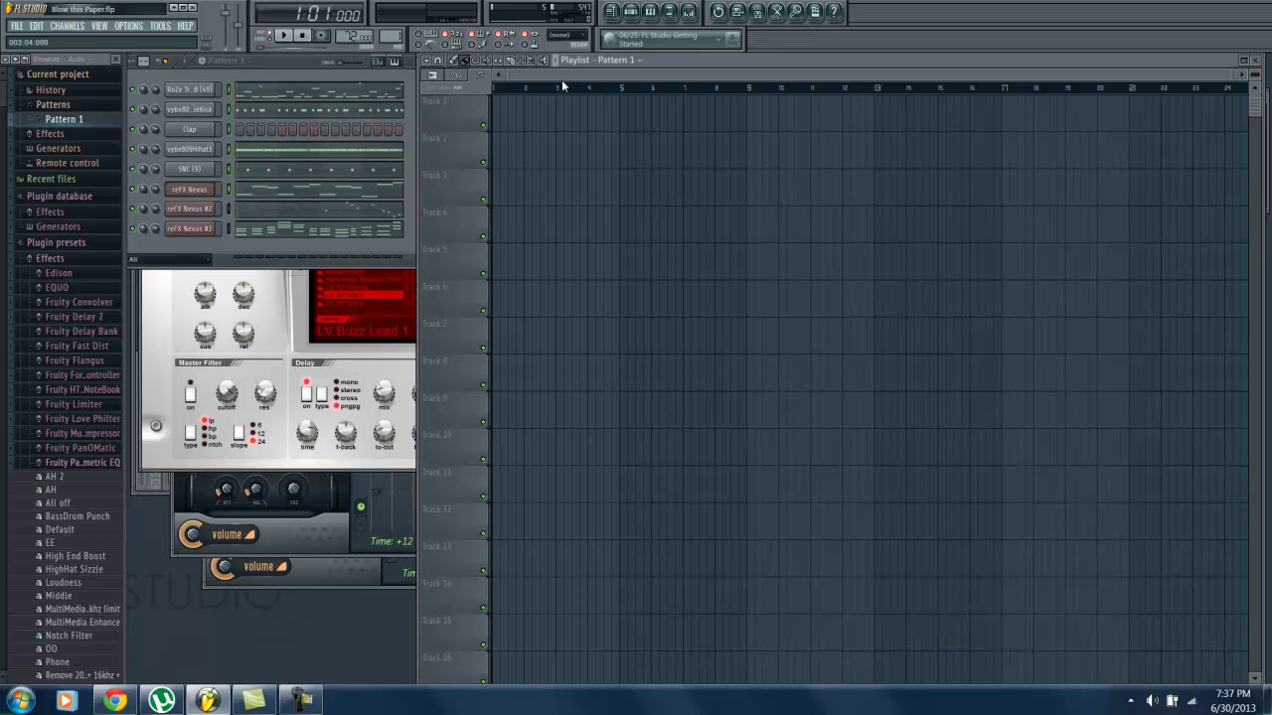
drag(561, 76, 527, 76)
drag(537, 75, 516, 76)
key(space)
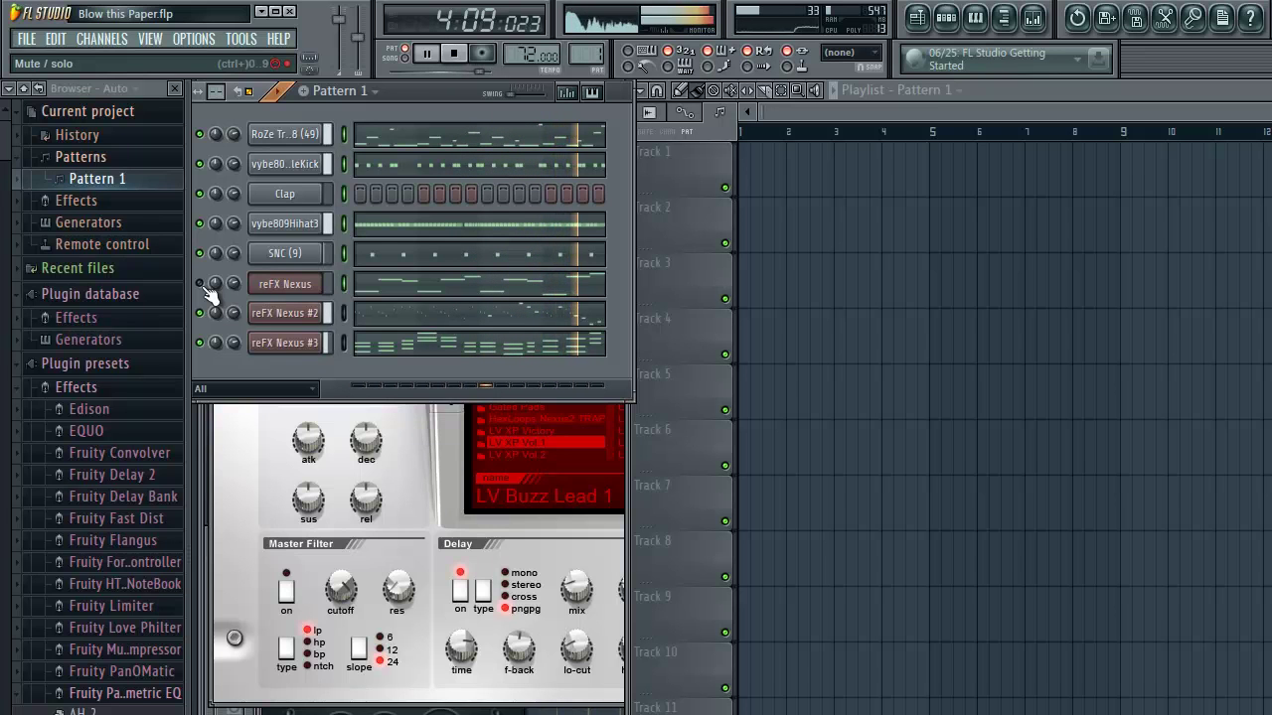
click(458, 54)
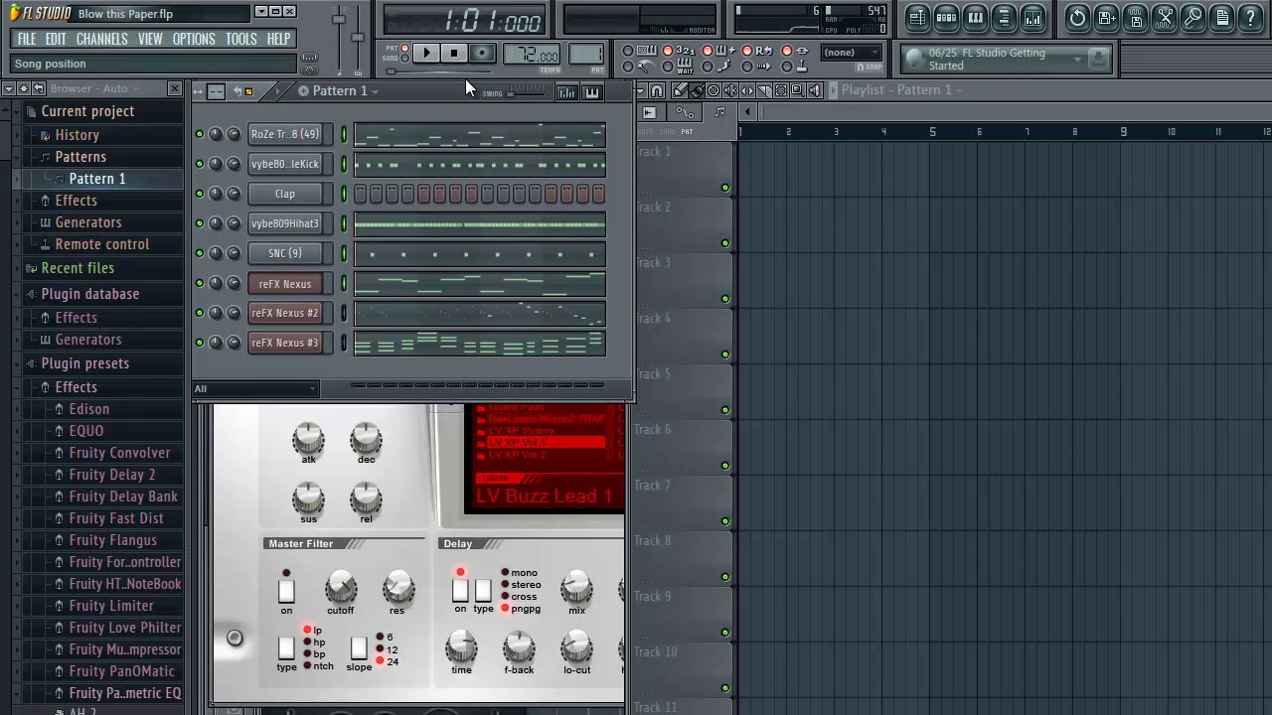
- Open the Mixer with F9 and select the Master track
click(1003, 16)
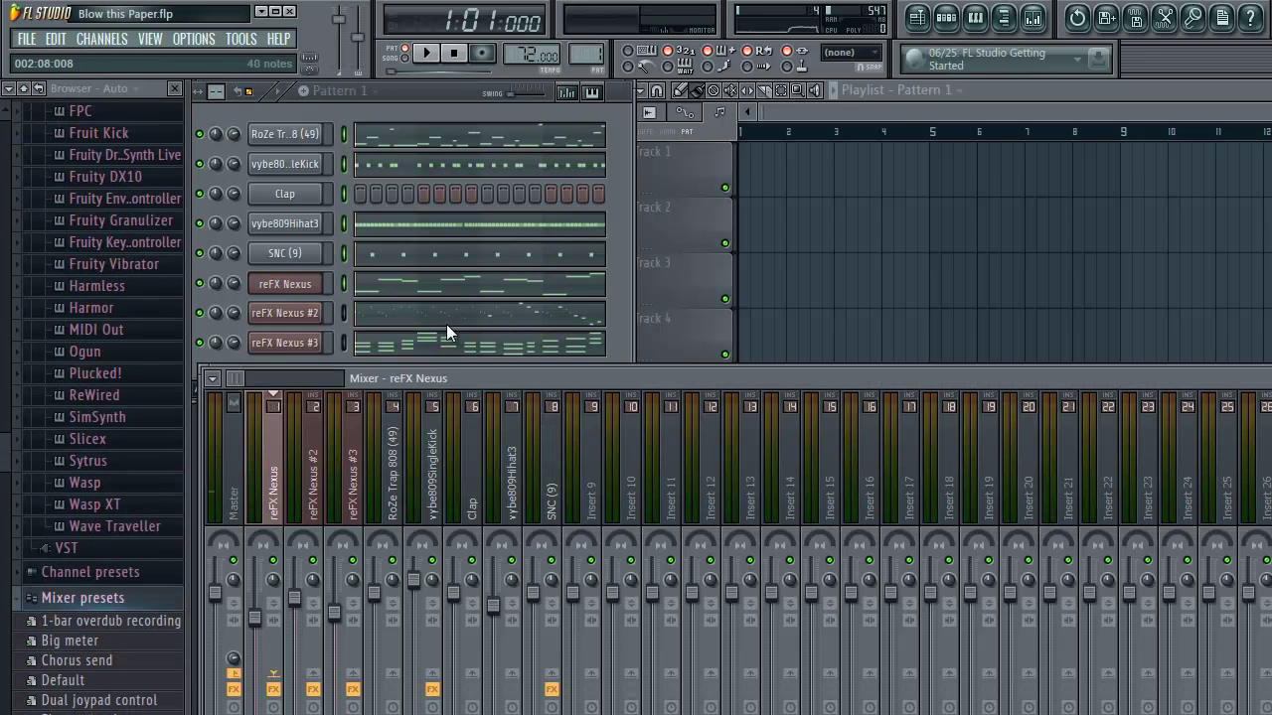
click(234, 457)
ctrl+click(285, 461)
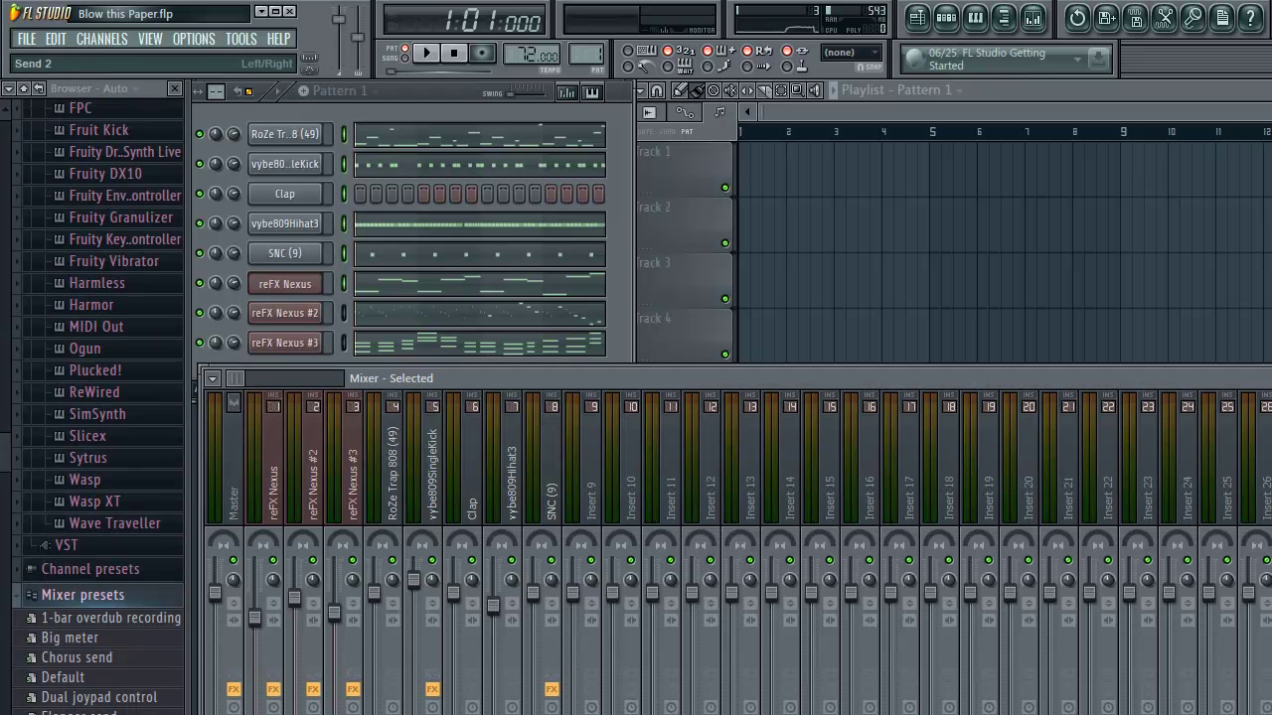
click(227, 467)
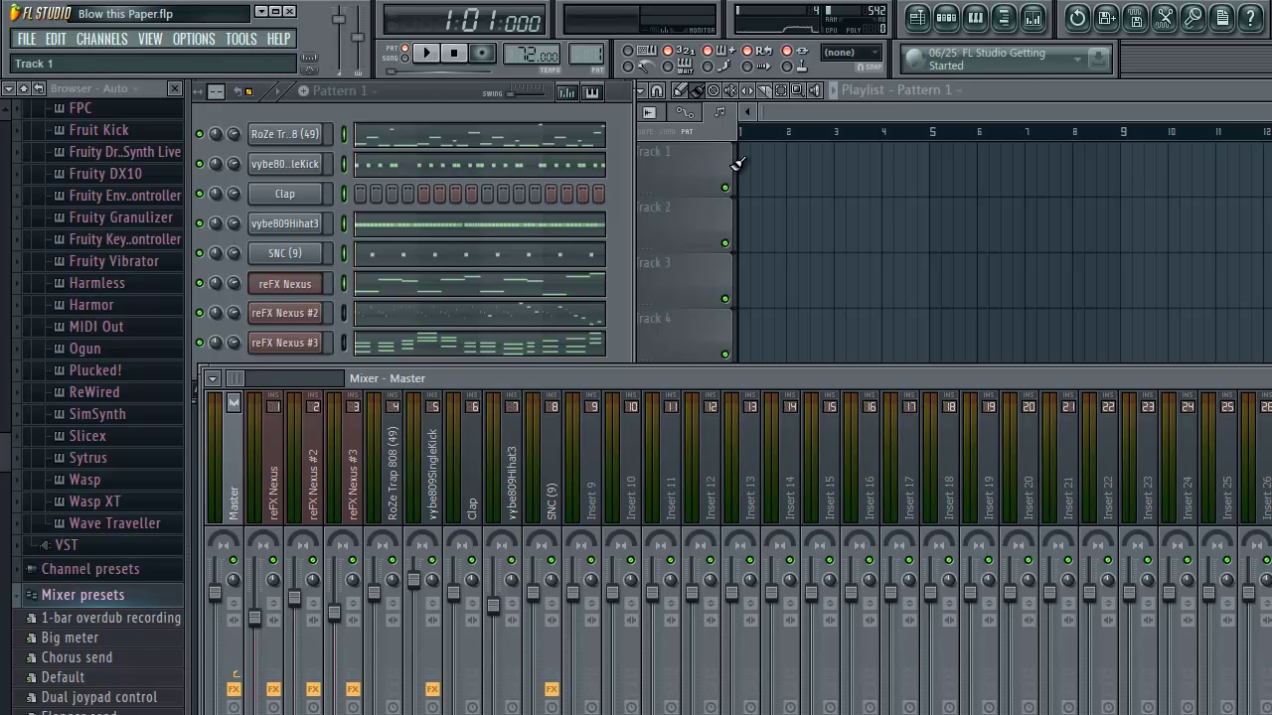
- Bring the Channel Rack back to the front, then open and close the File menu without exporting
click(434, 97)
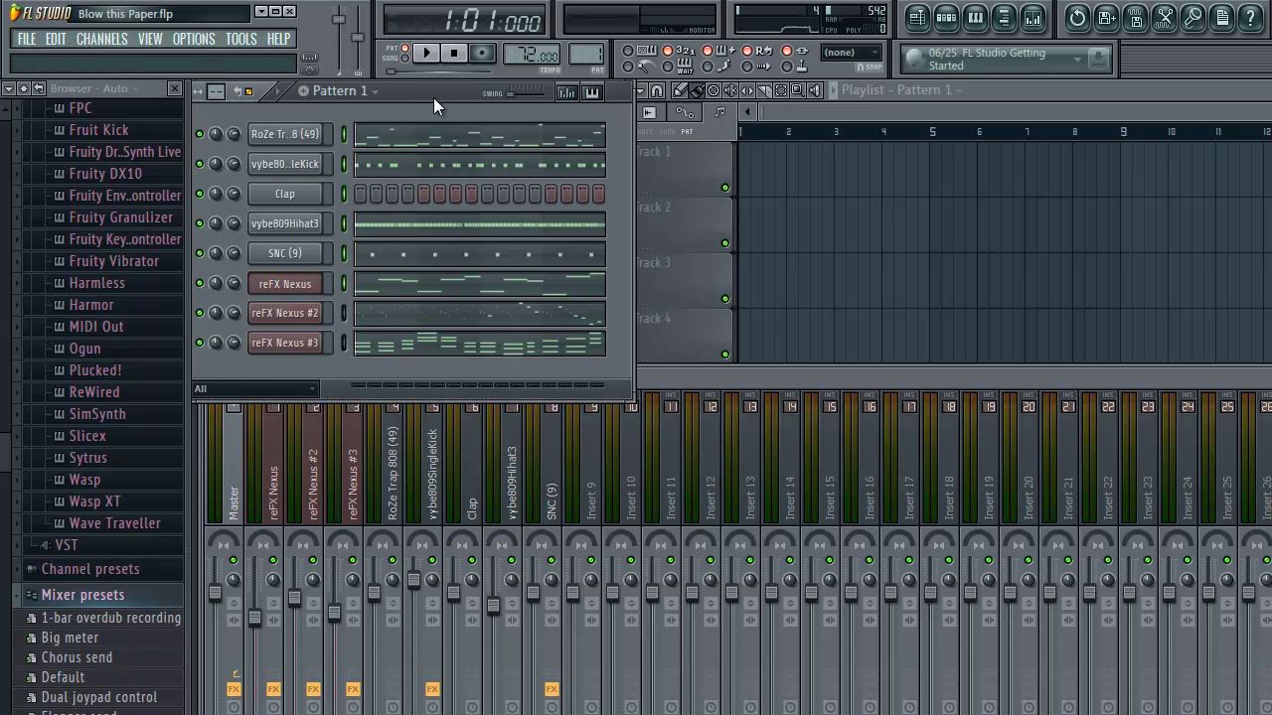
click(27, 38)
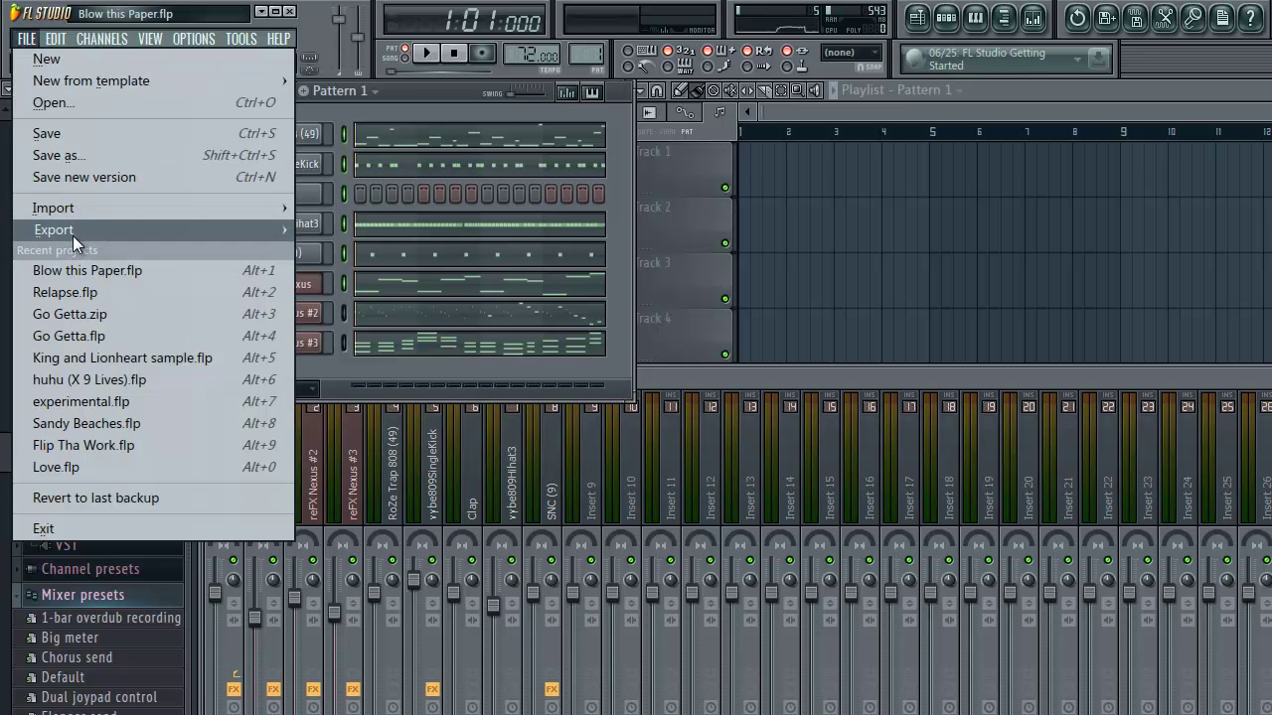
mouse_move(55, 229)
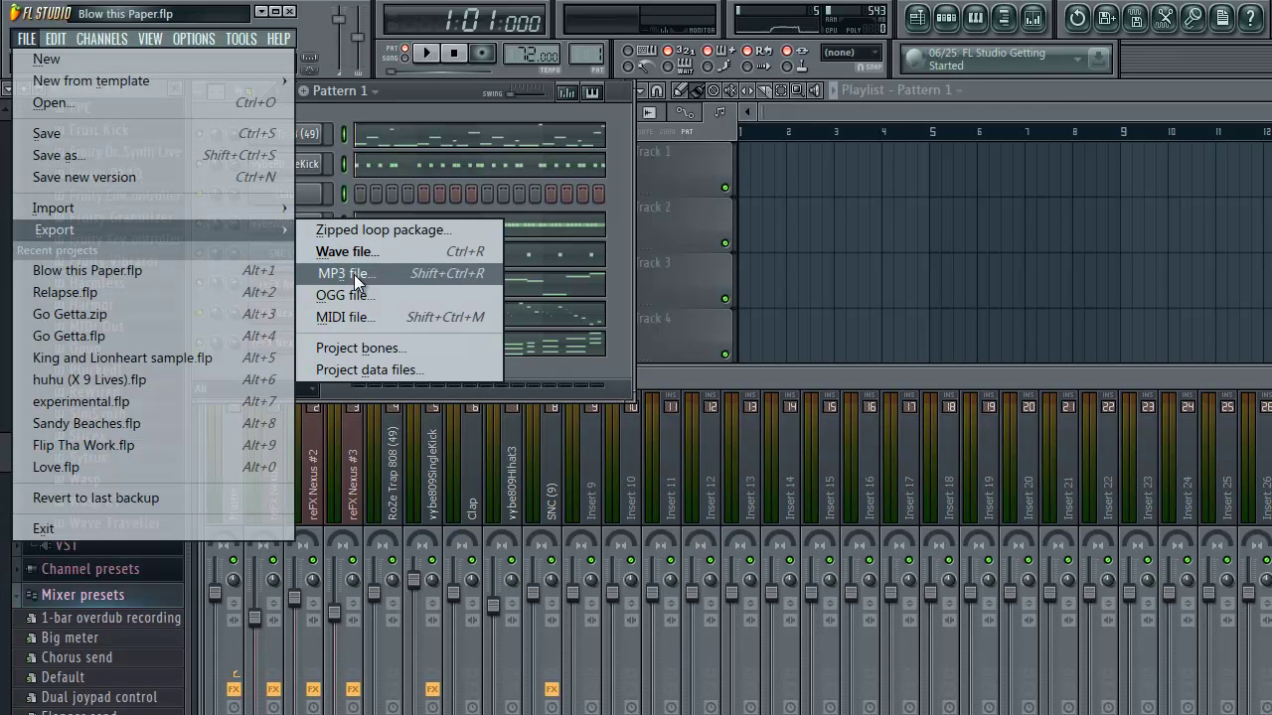
click(449, 52)
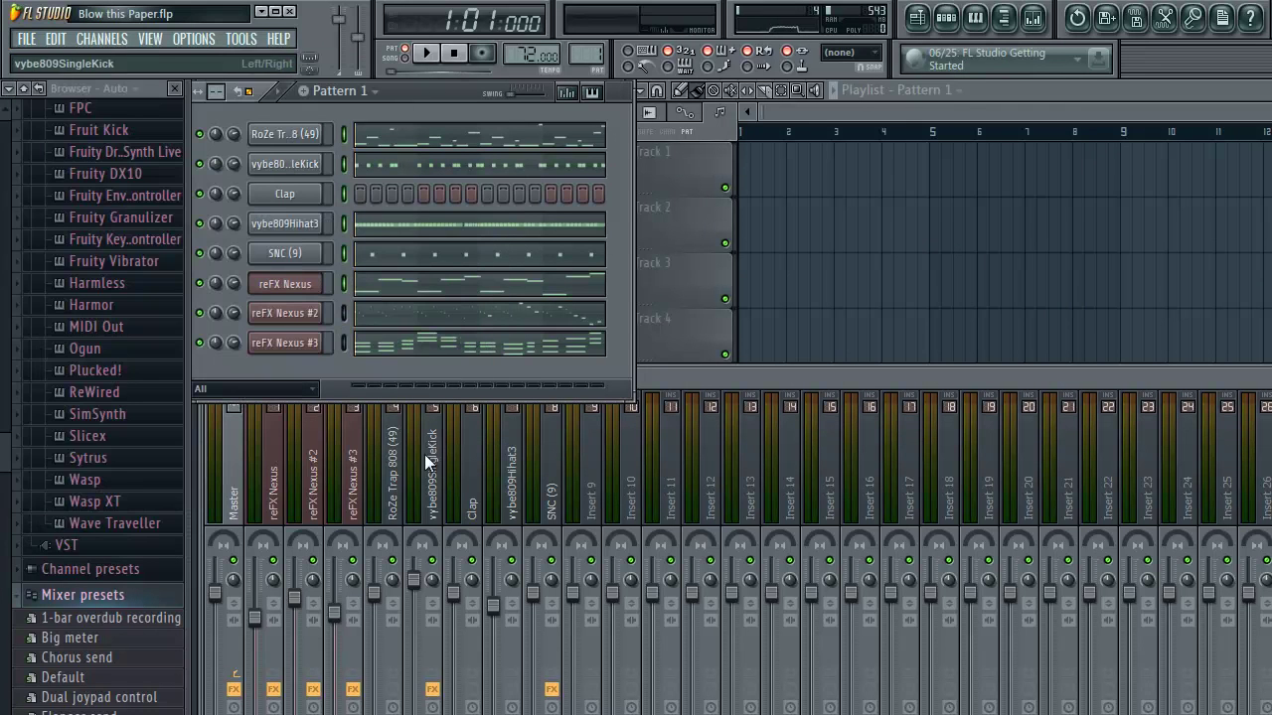